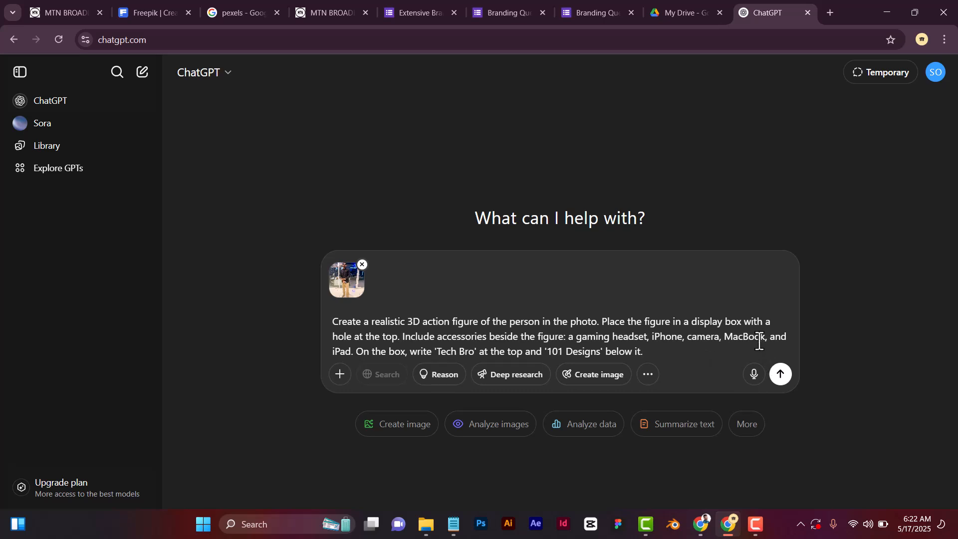
Submit the 3D action figure prompt with the attached photo, and view the uploaded photo enlarged in the conversation.
left_click(781, 374)
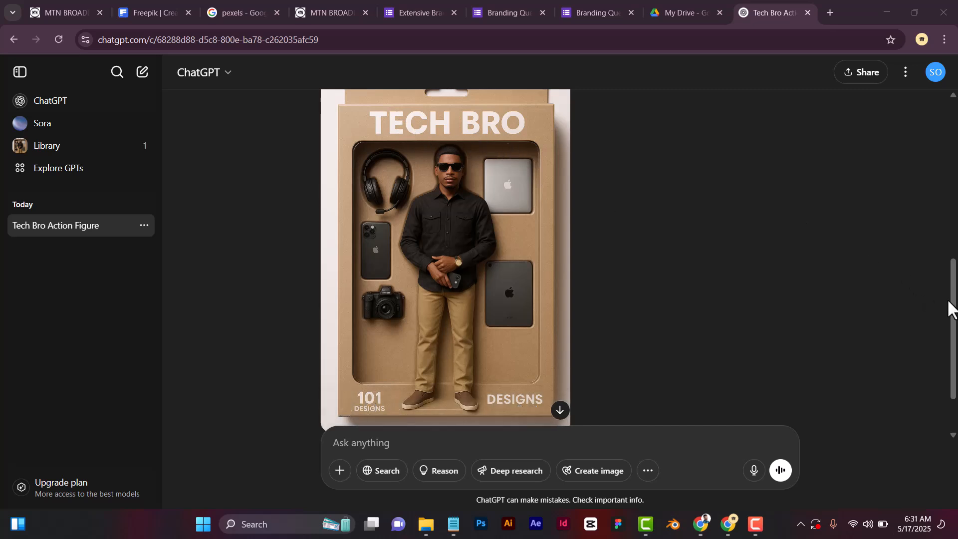
left_click_drag(952, 301, 945, 166)
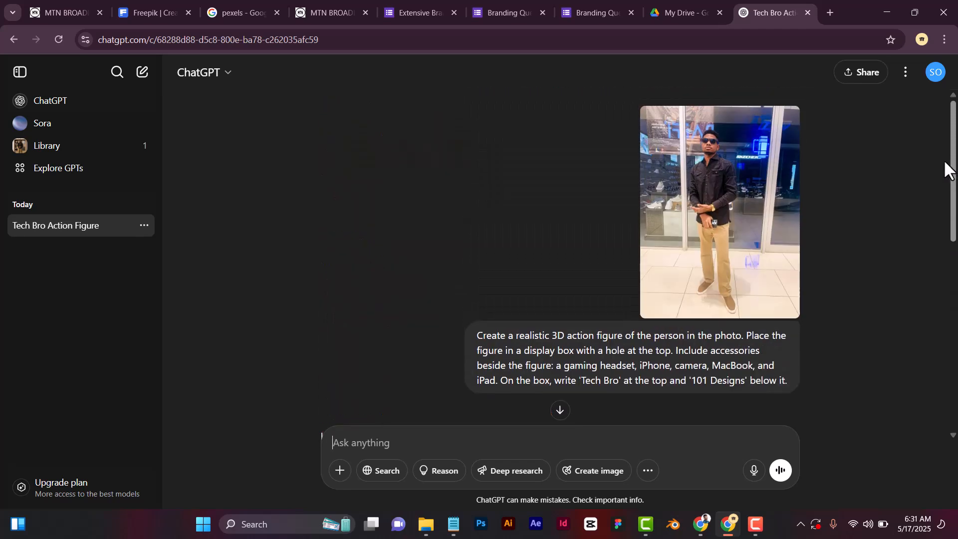
left_click(701, 183)
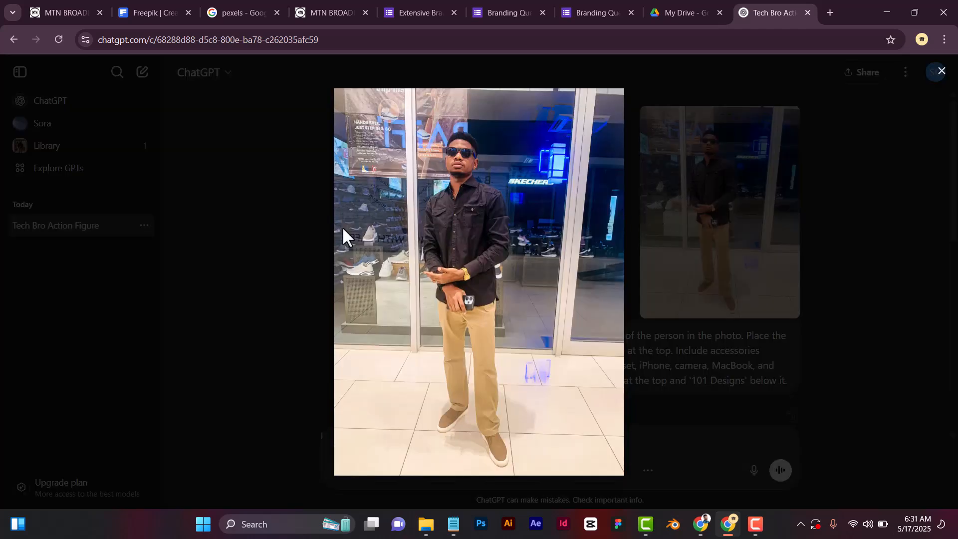
left_click(941, 71)
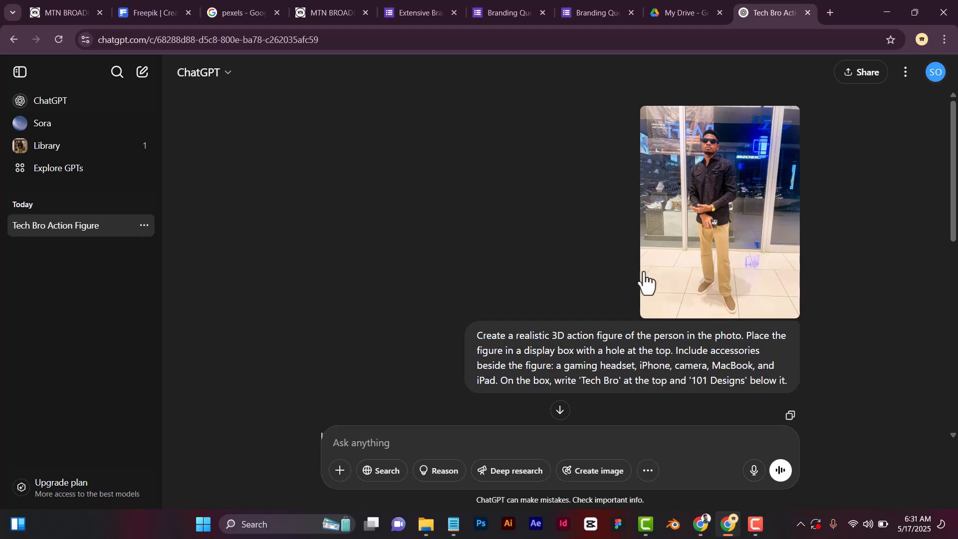
Review the generated "Tech Bro" boxed action figure image and download it.
scroll(643, 294, "down", 3)
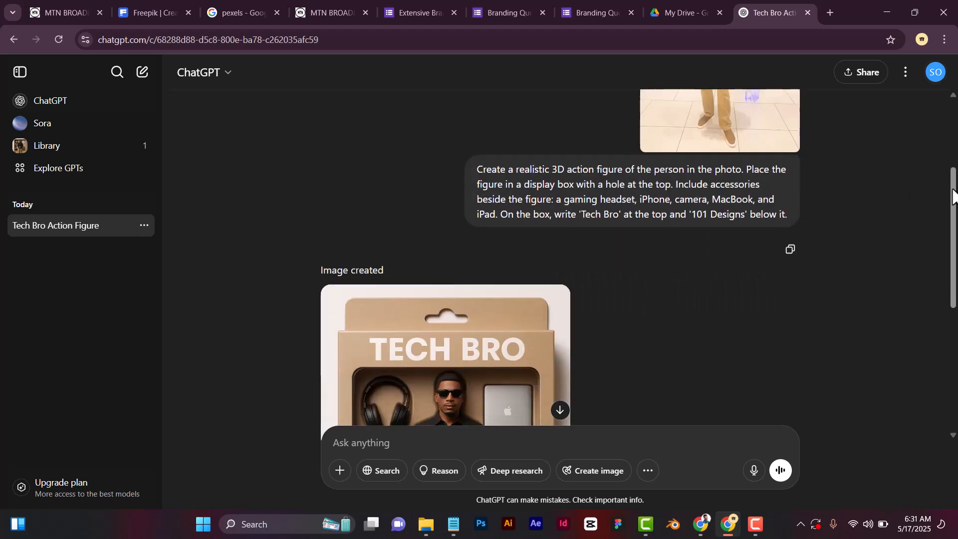
scroll(946, 180, "down", 1)
scroll(948, 199, "down", 4)
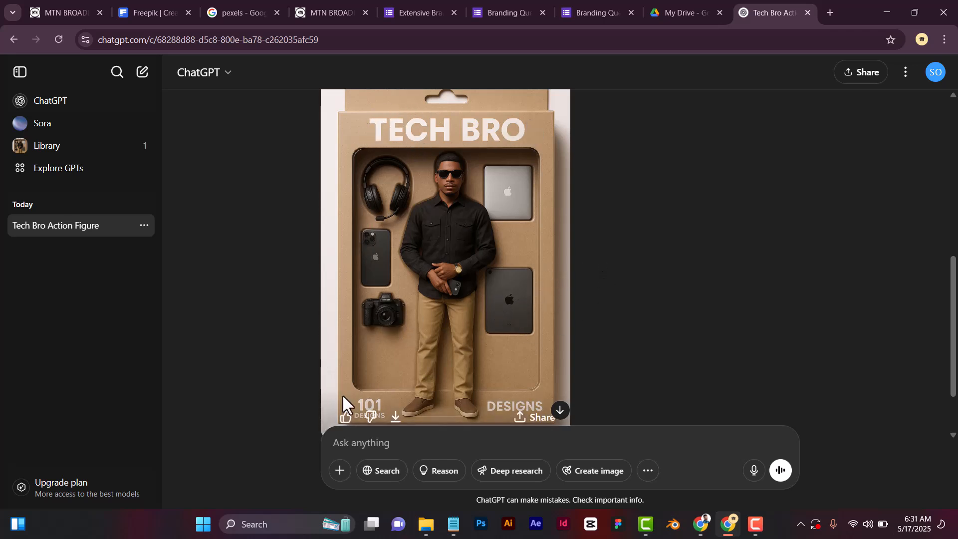
left_click_drag(953, 282, 953, 292)
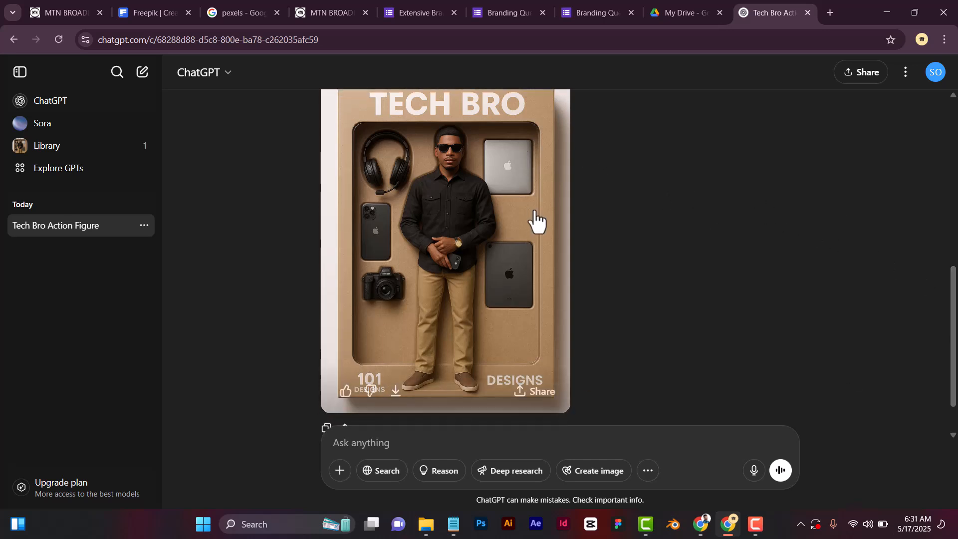
mouse_move(492, 268)
left_click(395, 395)
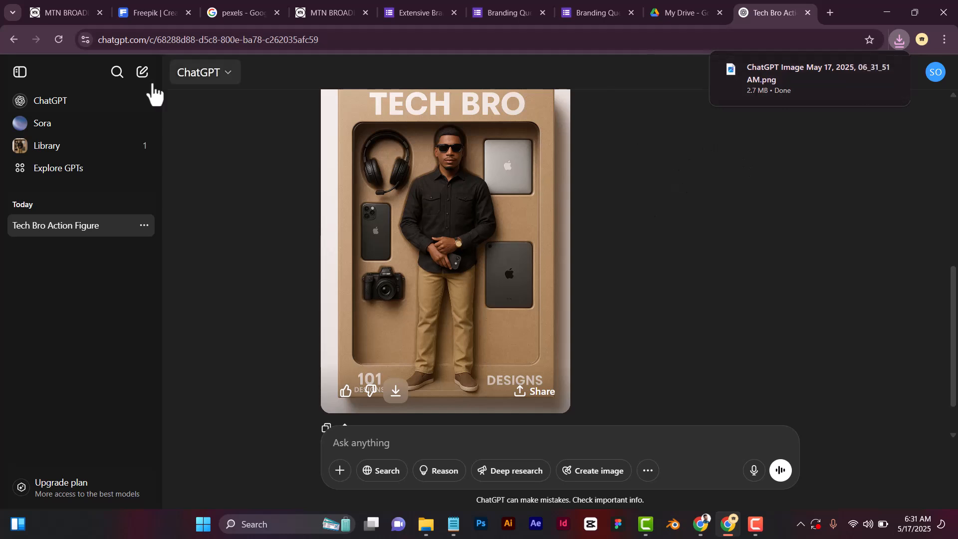
Switch to Kling AI and upload the generated "Tech Bro" box image as the start frame for Image to Video.
left_click(704, 524)
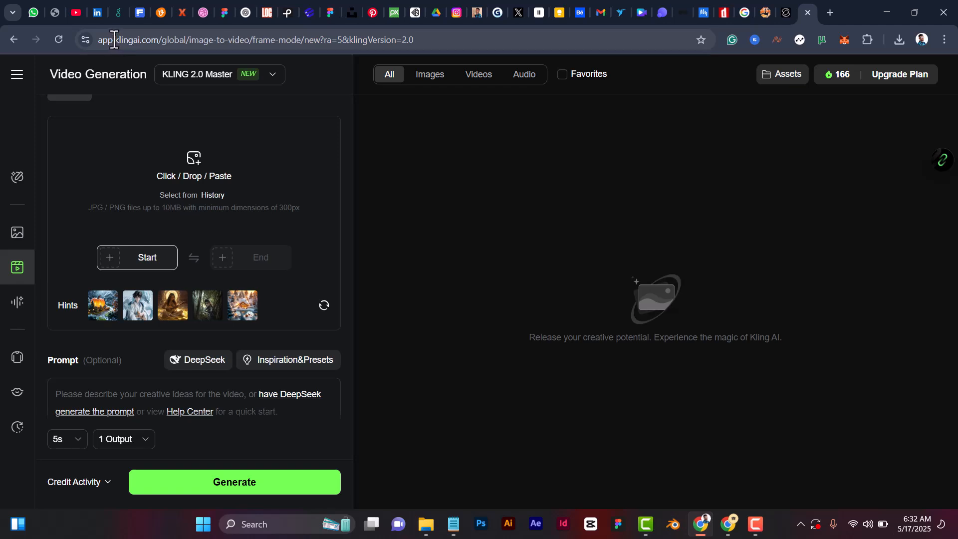
left_click_drag(114, 39, 157, 41)
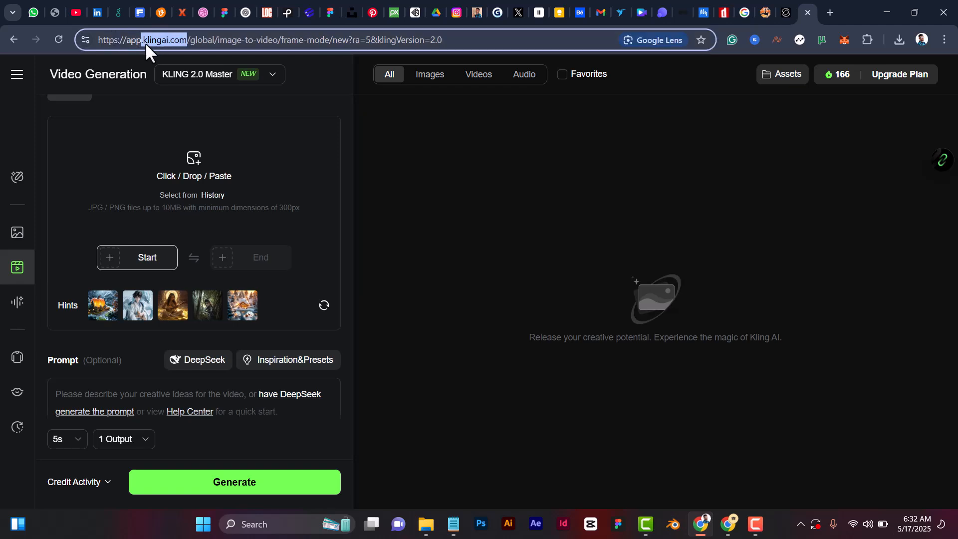
left_click(407, 176)
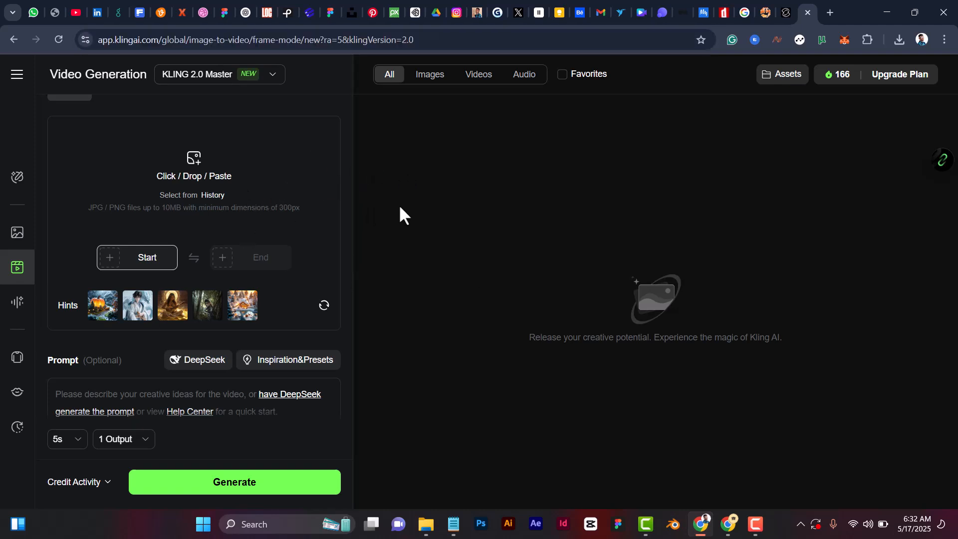
left_click(755, 524)
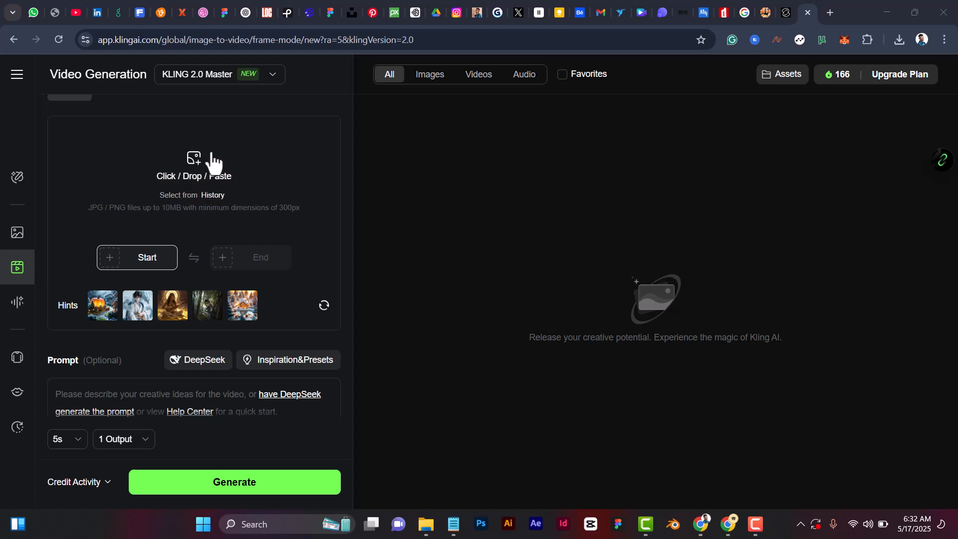
scroll(208, 170, "up", 2)
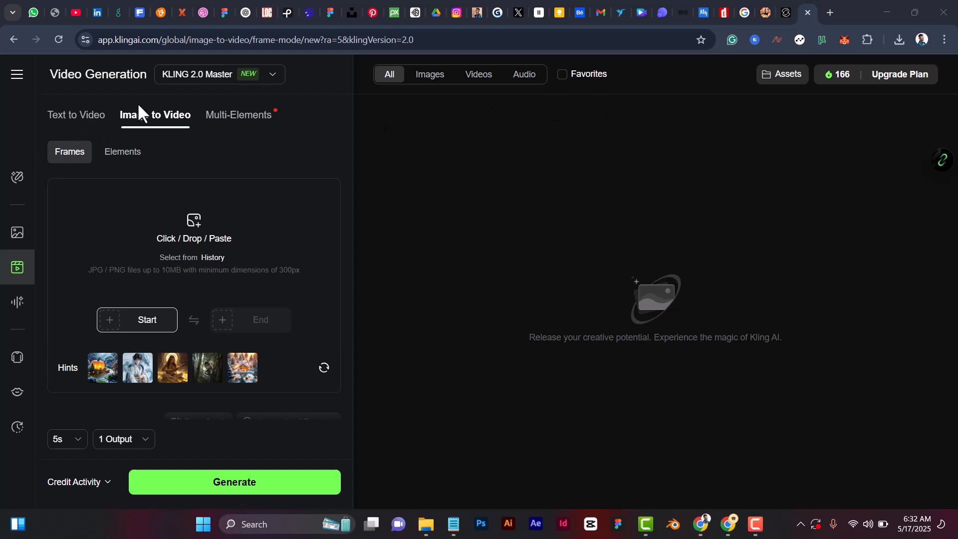
scroll(213, 240, "down", 1)
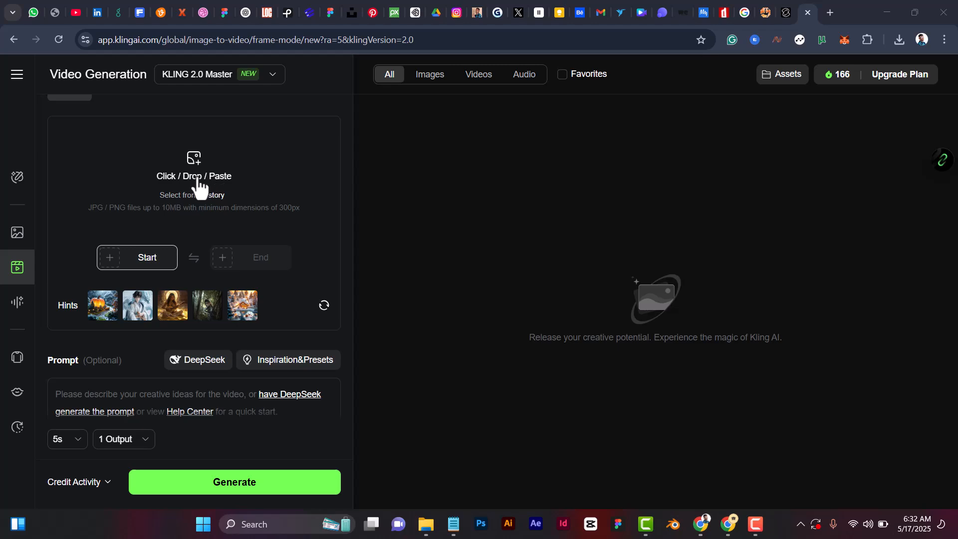
left_click(195, 172)
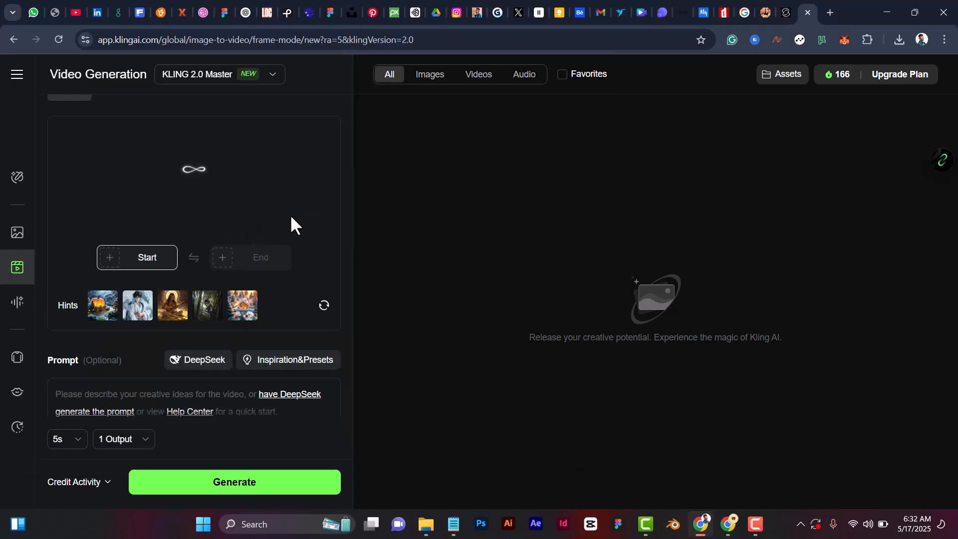
Switch to Notepad and copy the paragraph starting "Create a short realistic video of someone unboxing an action figure".
left_click(455, 533)
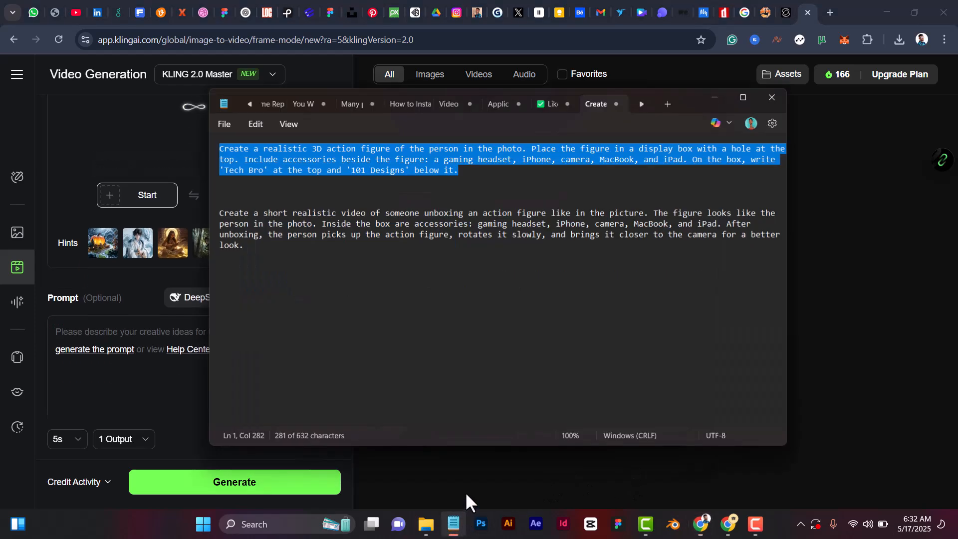
left_click_drag(243, 242, 216, 209)
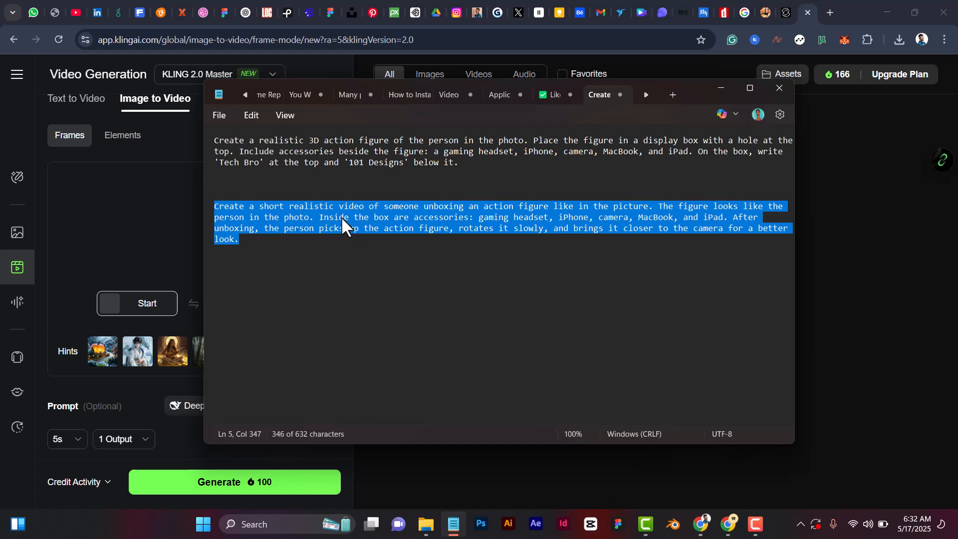
right_click(259, 215)
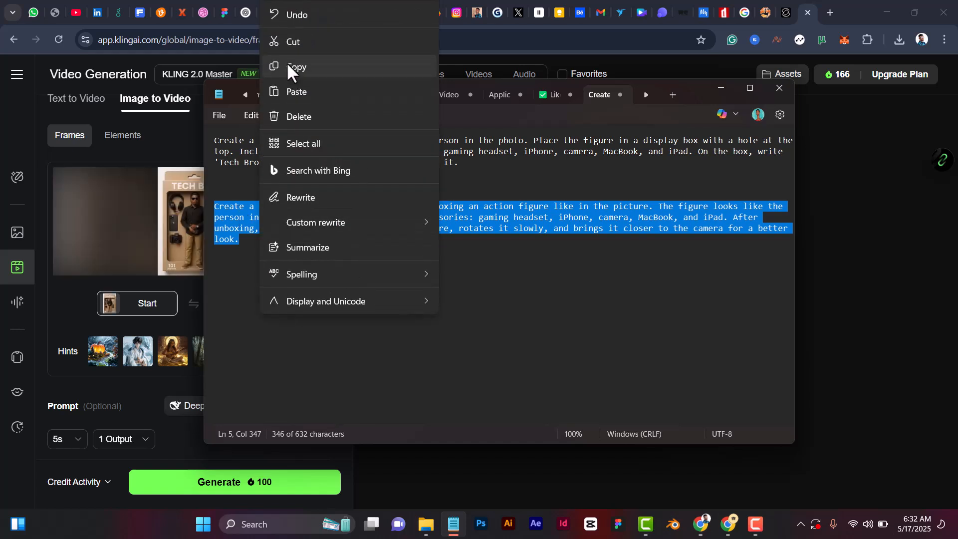
left_click(289, 67)
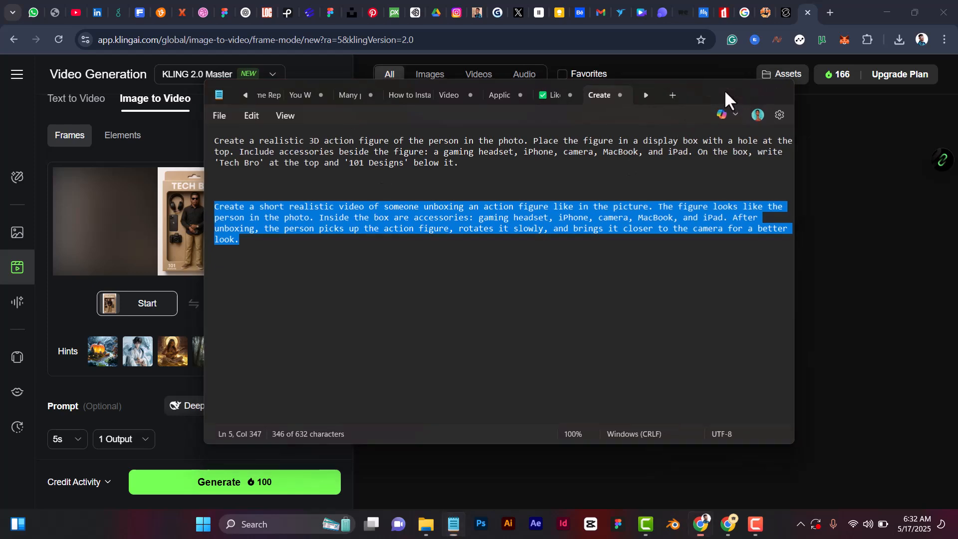
left_click(725, 89)
Paste the copied action figure unboxing description as the video prompt.
scroll(321, 255, "down", 2)
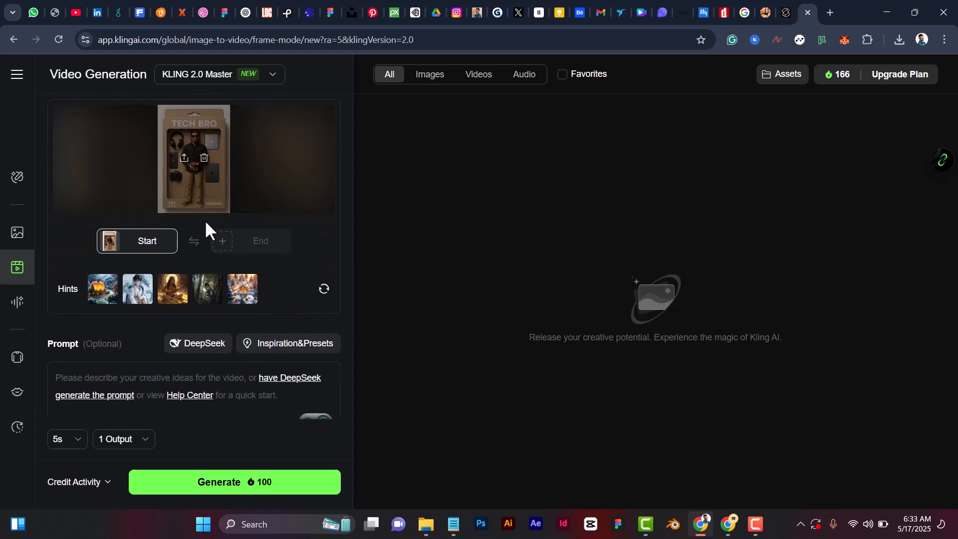
scroll(165, 340, "down", 2)
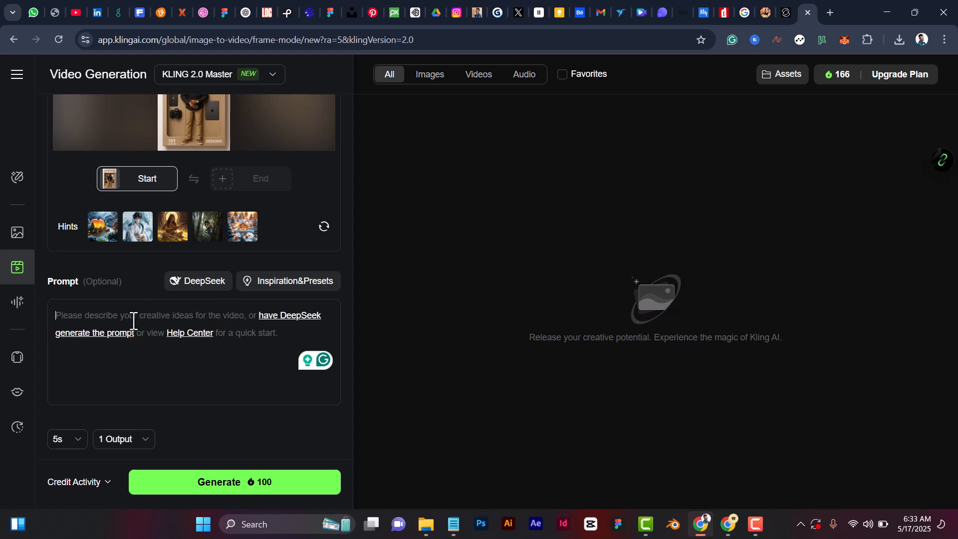
left_click(133, 321)
key("ctrl+v")
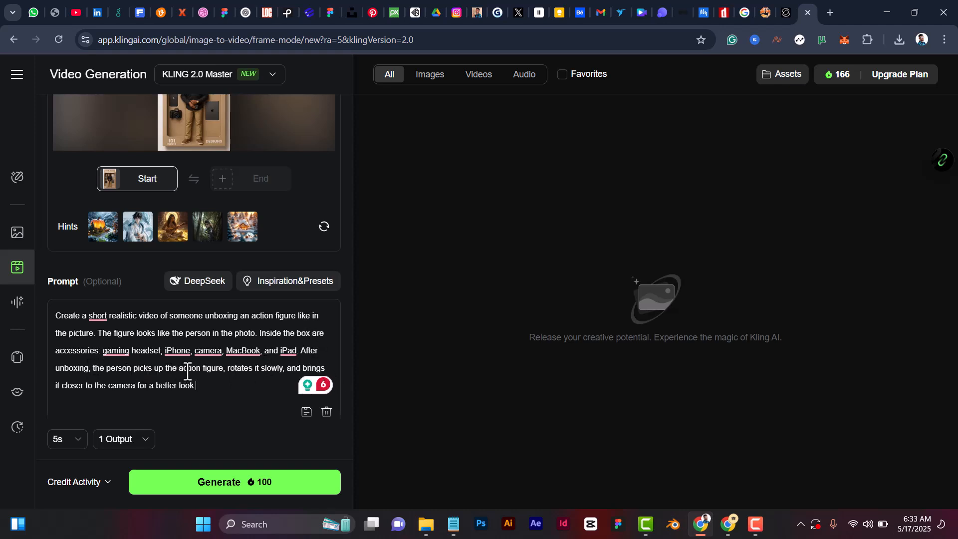
Try to generate the unboxing video with the KLING 2.0 Master model and dismiss the notice.
scroll(268, 375, "down", 1)
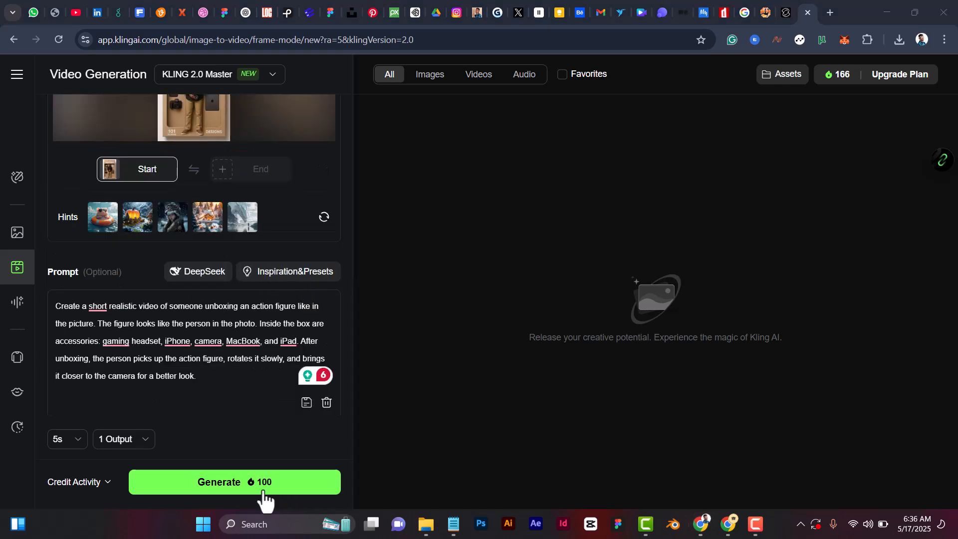
left_click(264, 491)
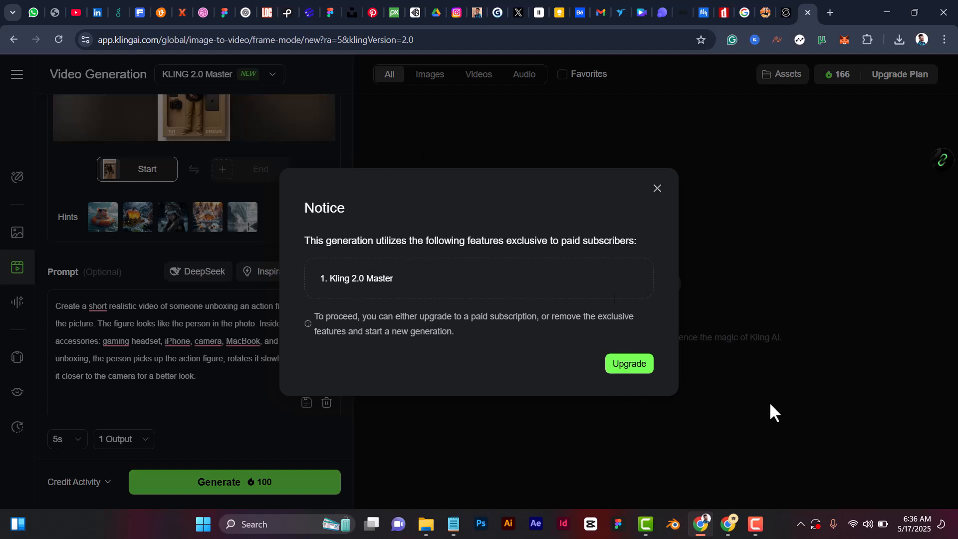
left_click(657, 188)
Change the video model to KLING 1.6 and generate the unboxing video.
scroll(304, 130, "up", 3)
left_click(276, 77)
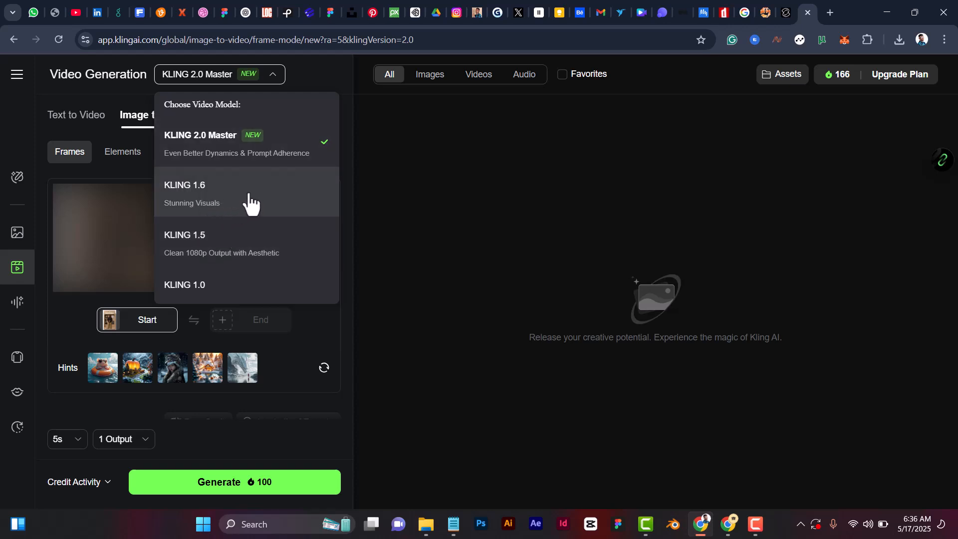
left_click(255, 175)
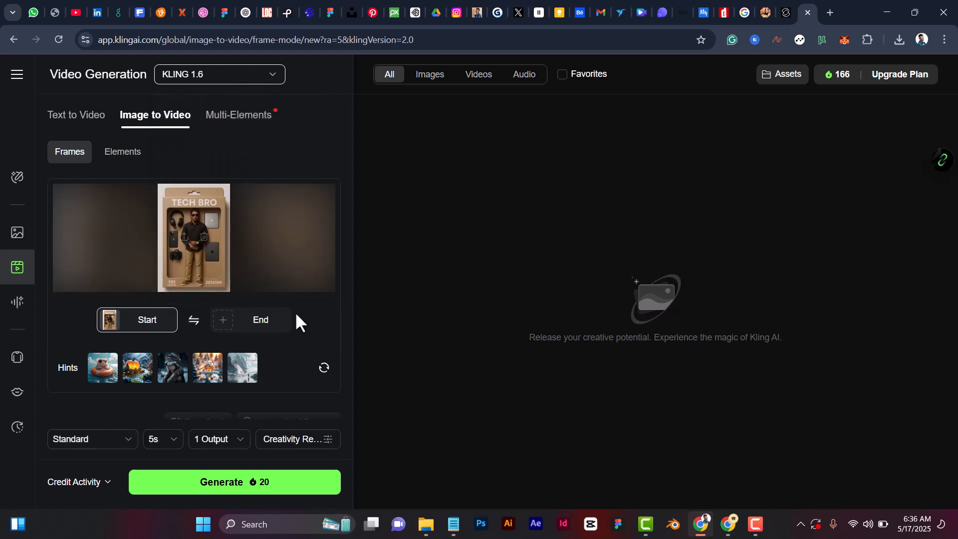
scroll(203, 374, "down", 3)
left_click(257, 482)
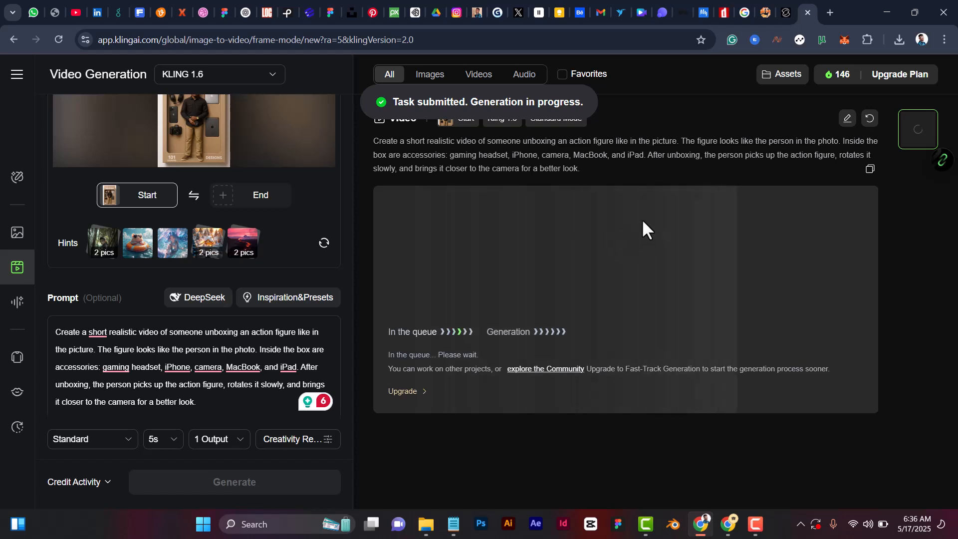
left_click(278, 78)
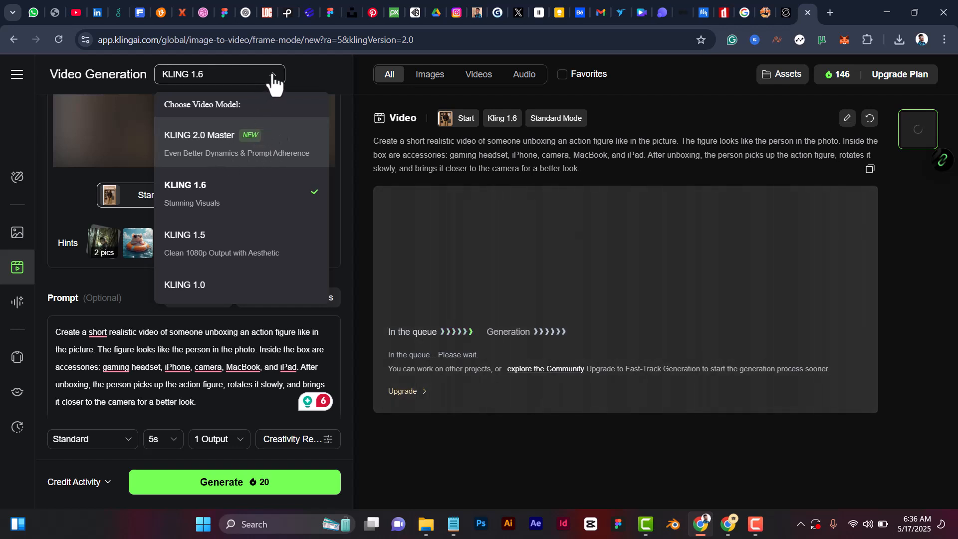
left_click(276, 83)
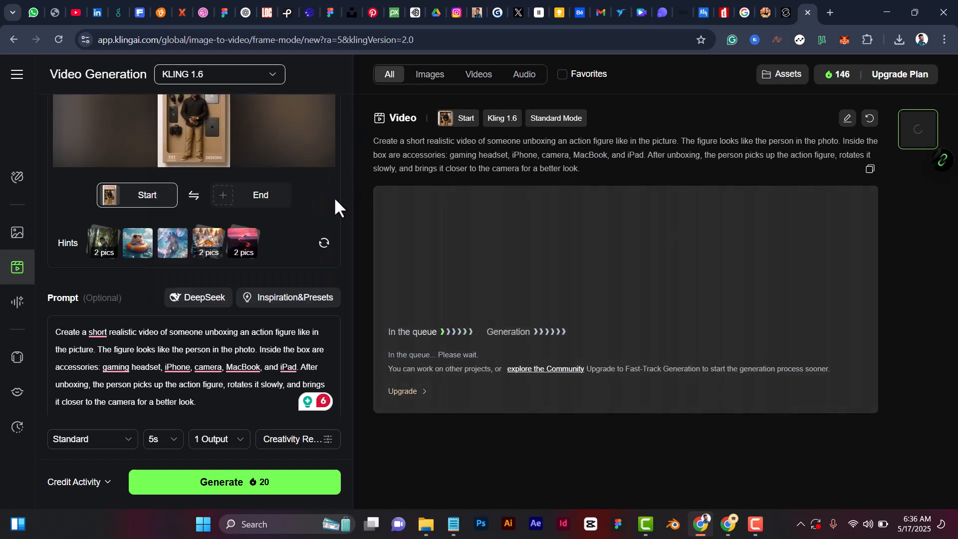
left_click(272, 78)
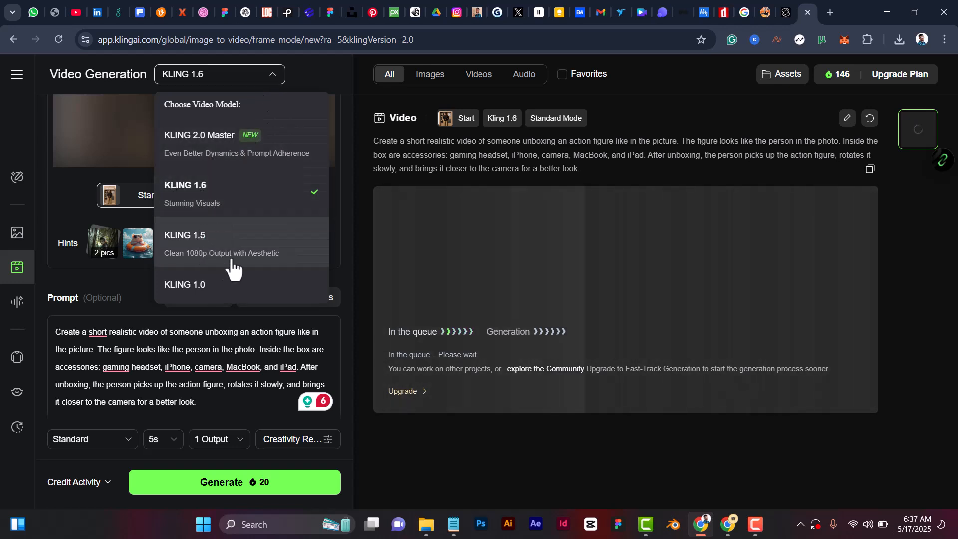
left_click(273, 77)
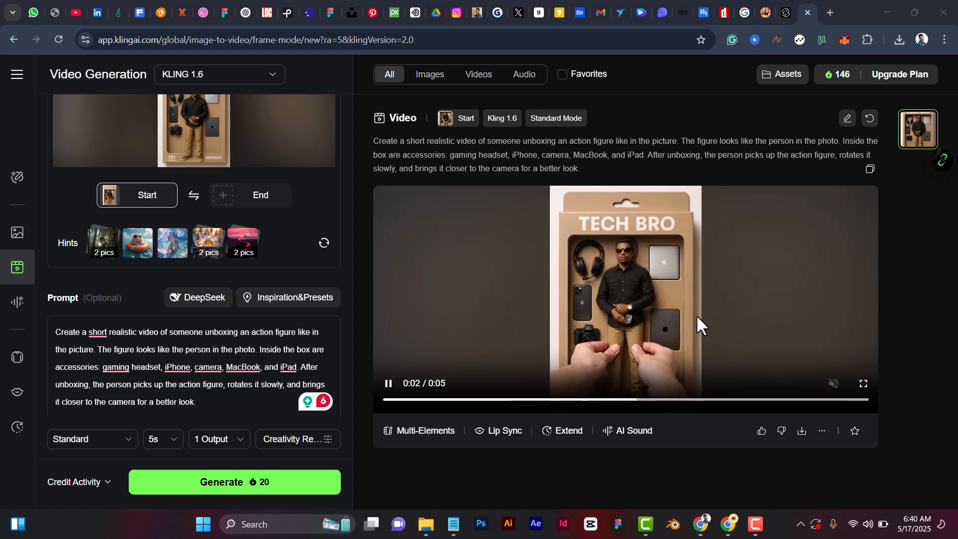
Watch the generated unboxing video in full screen and return to the generation page.
left_click(864, 384)
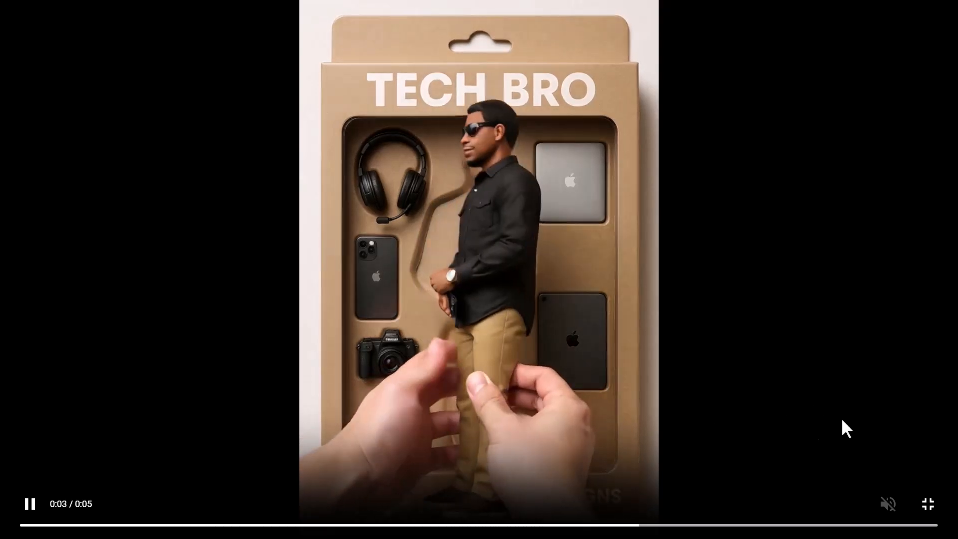
key("Escape")
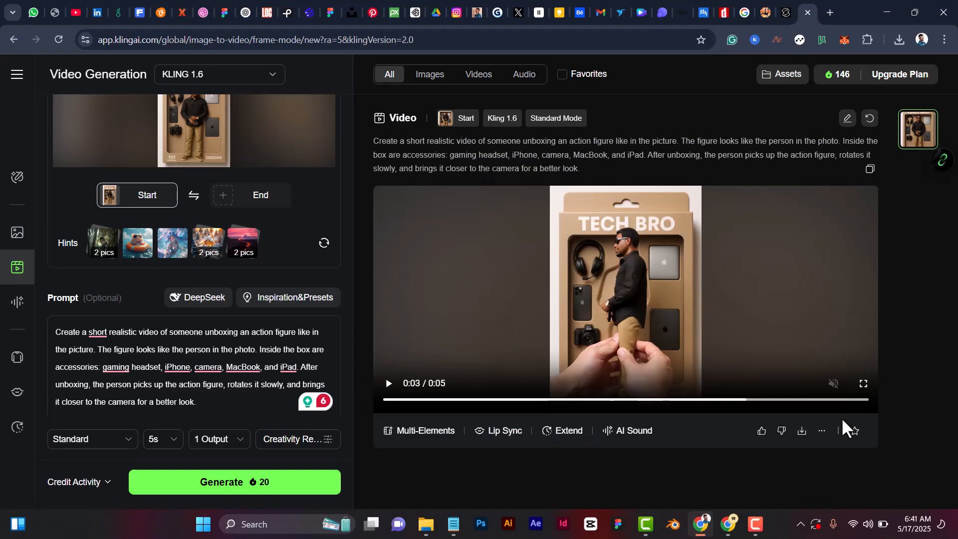